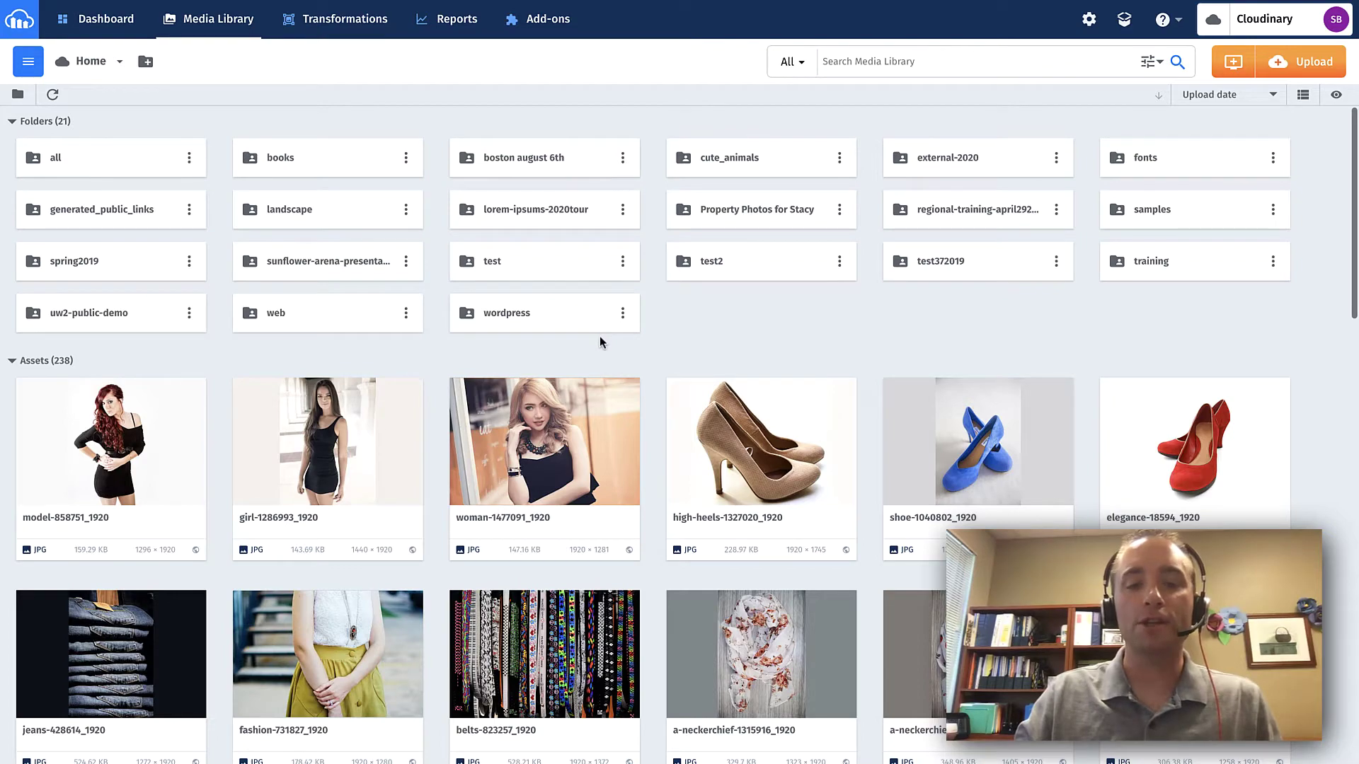
# Step: Open the woman-1477091_1920 photo from the Media Library in the image editor
pyautogui.moveTo(611, 397)
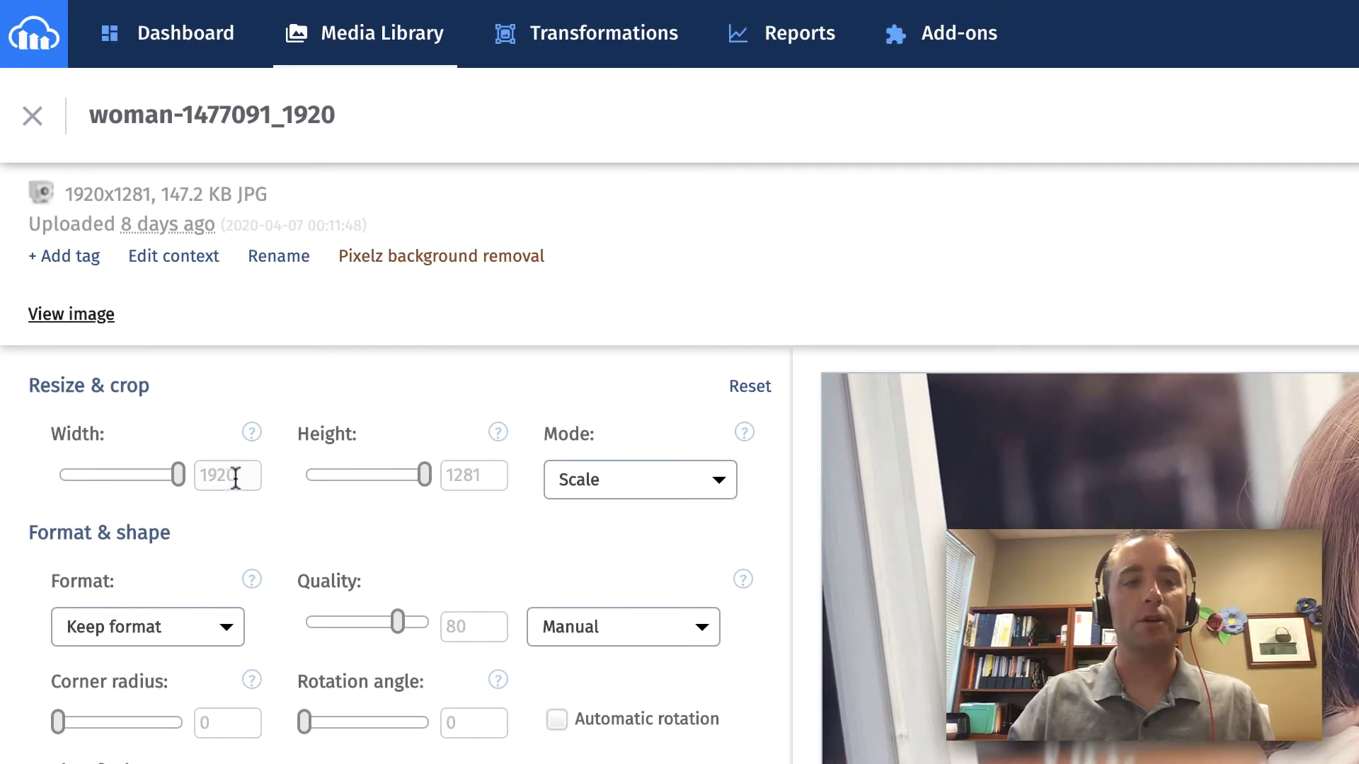
# Step: Set the image width to 600 px so the height scales to 400
pyautogui.moveTo(236, 476); pyautogui.dragTo(165, 479)
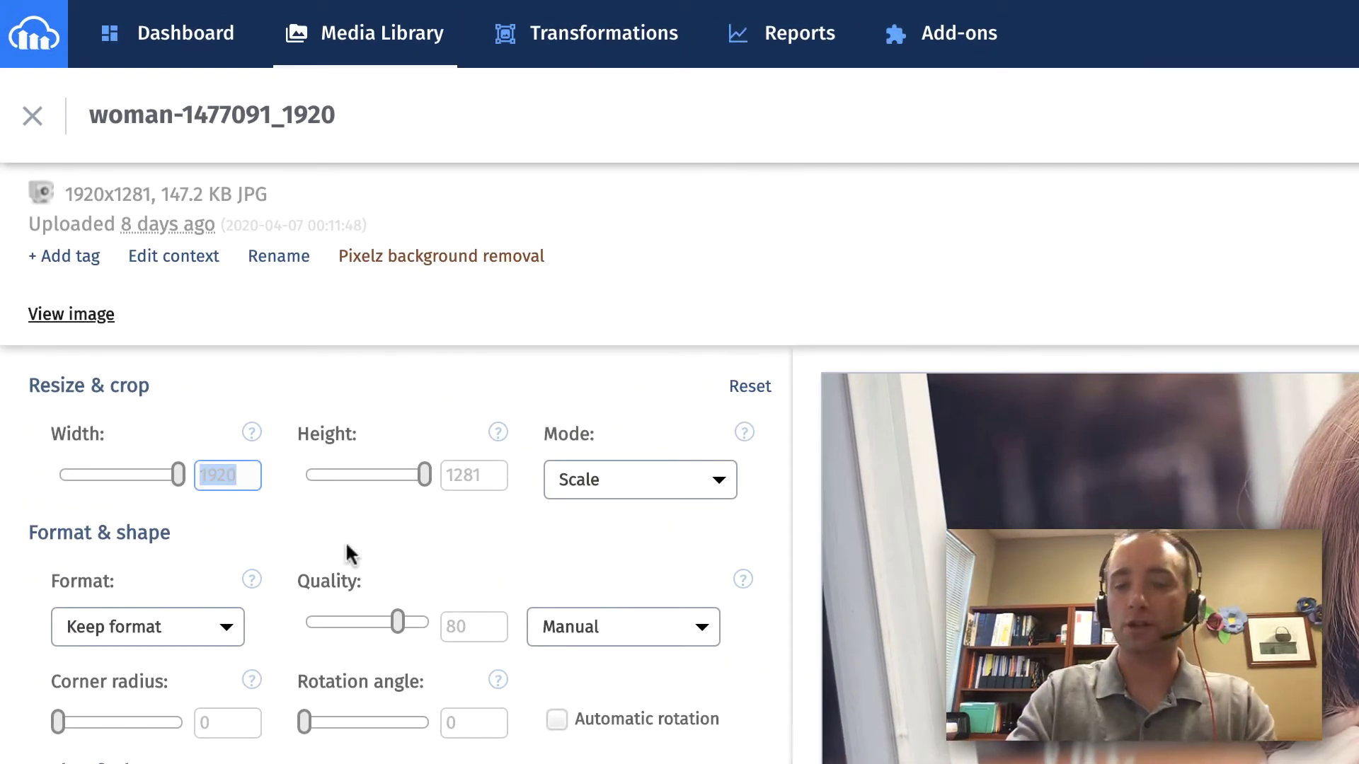
pyautogui.write('600')
pyautogui.press('Return')
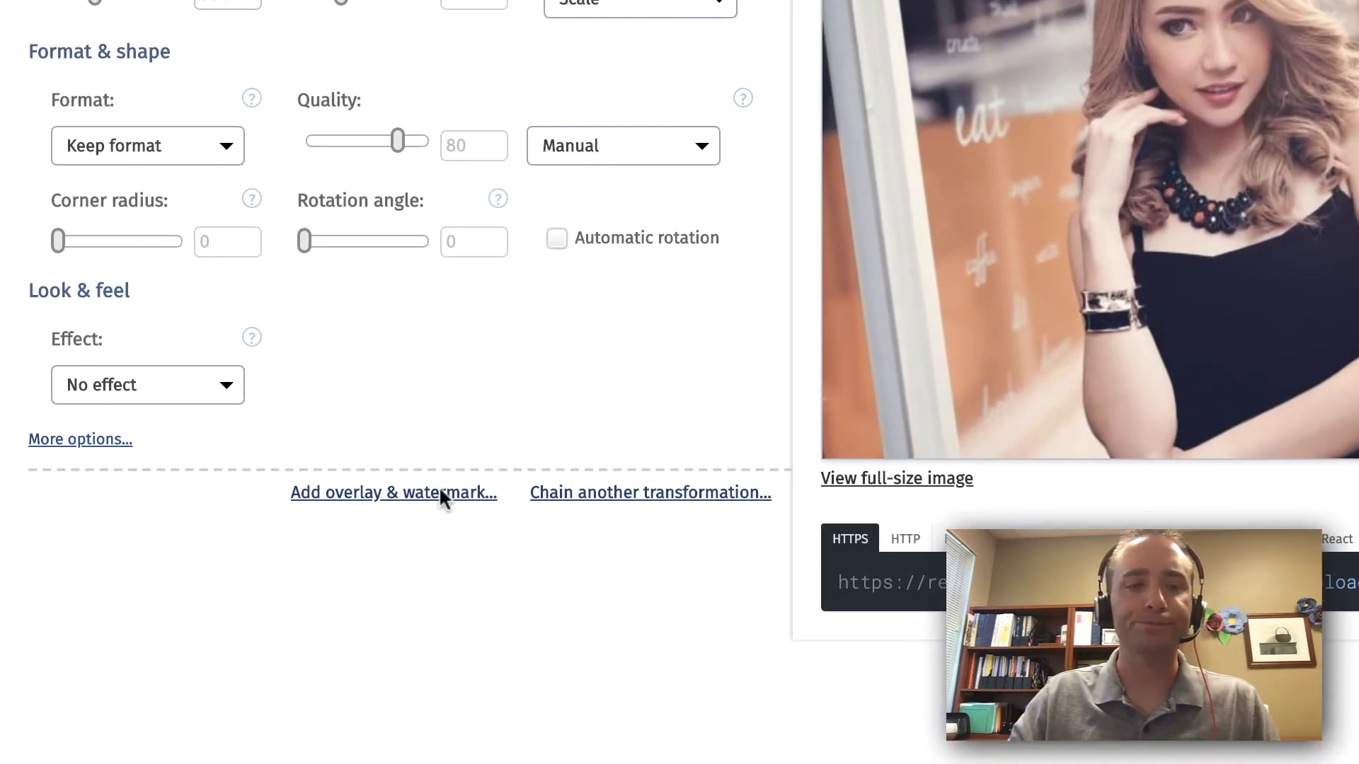
# Step: Add an overlay with Image ID text:montserrat_55:Sale! and refresh the preview
pyautogui.click(439, 492)
pyautogui.scroll(-1, 511, 358)
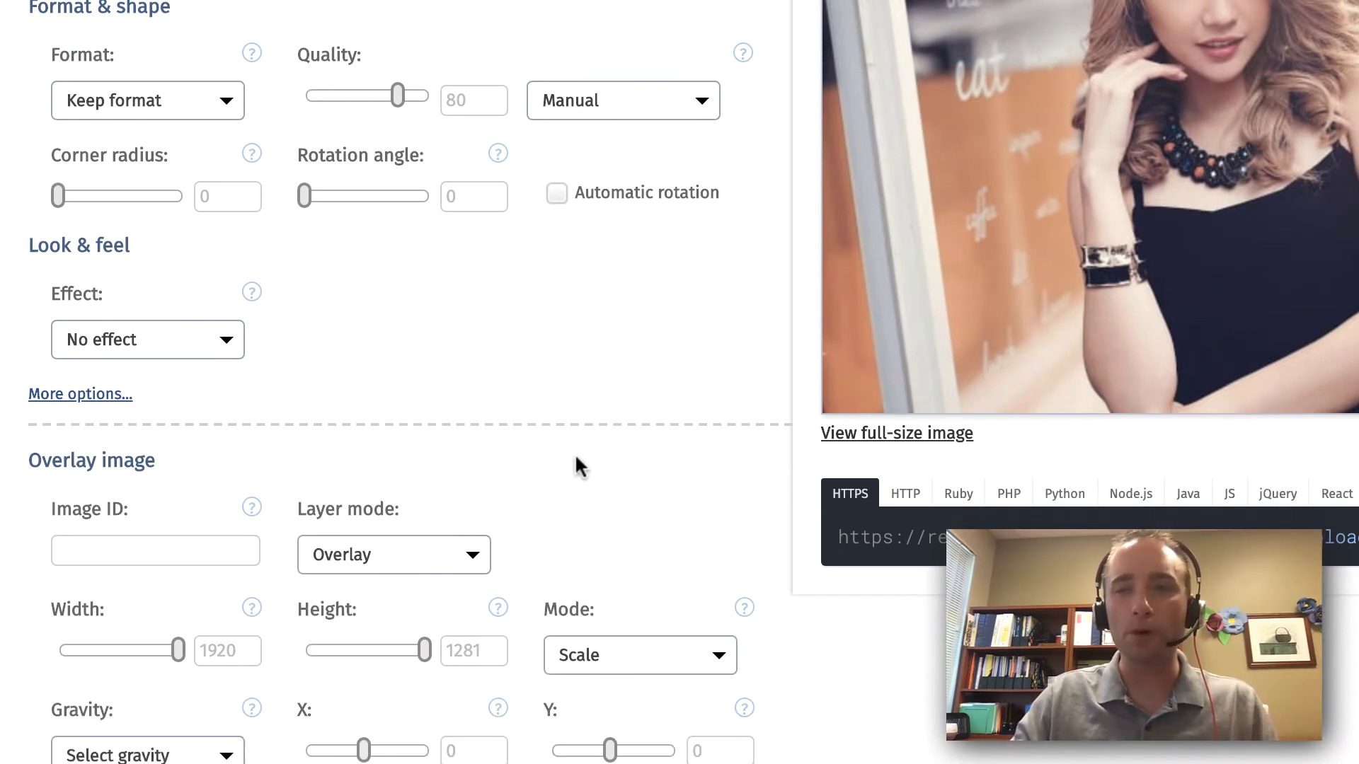
pyautogui.scroll(-3, 82, 480)
pyautogui.click(128, 315)
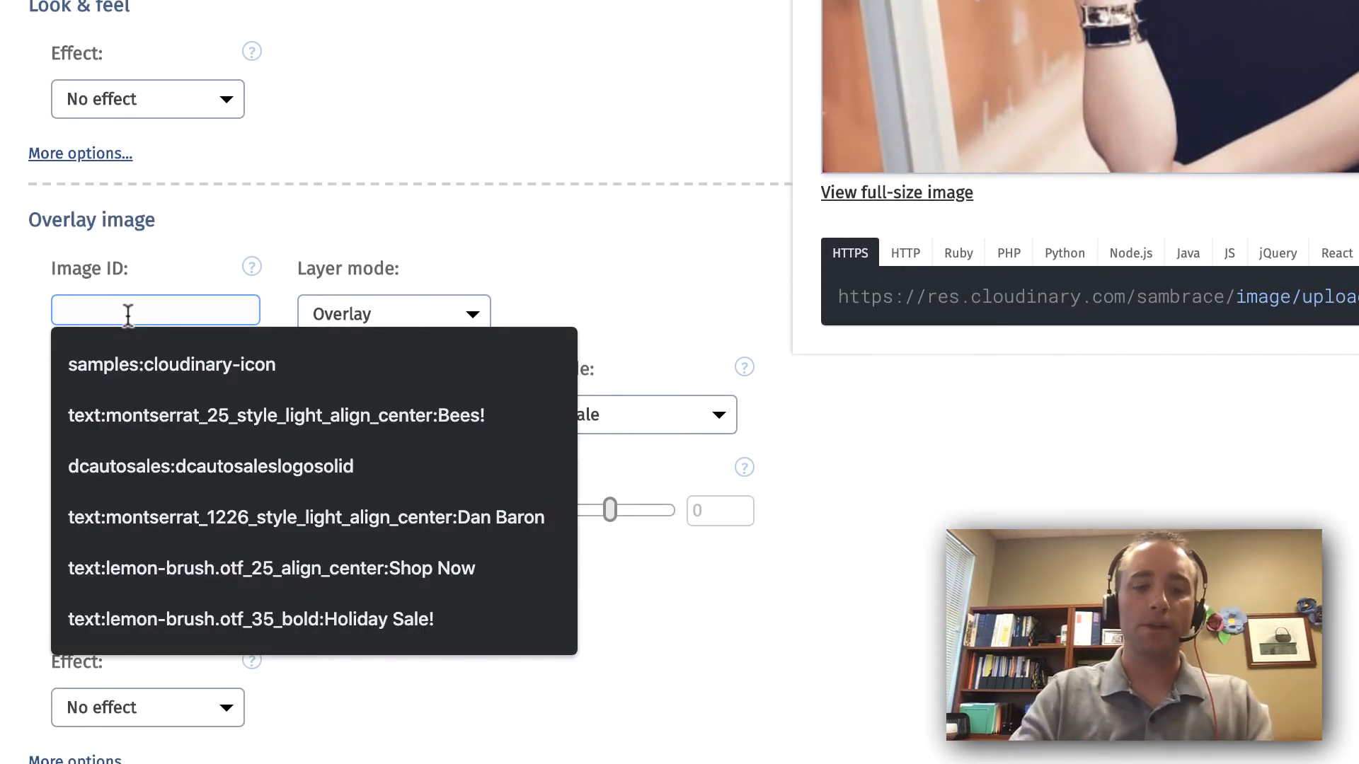
pyautogui.write('text')
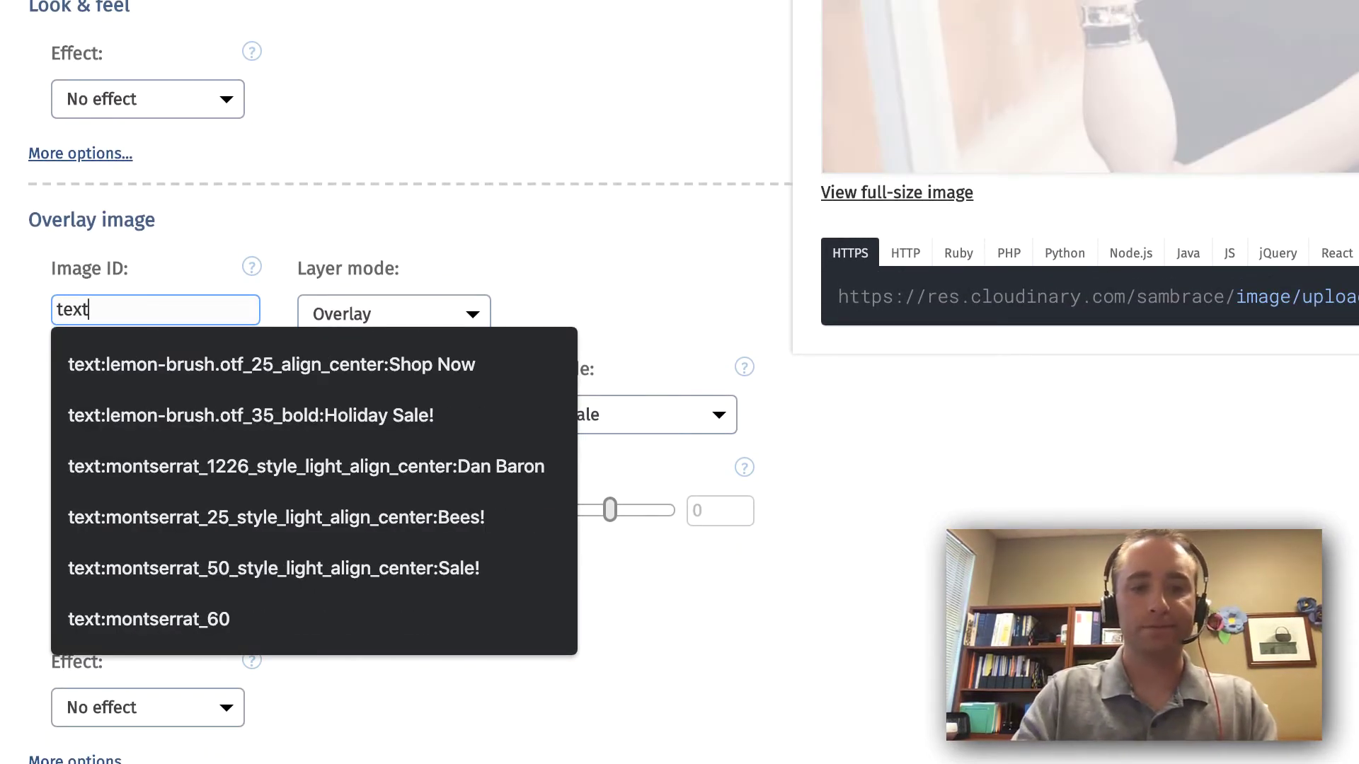
pyautogui.write(':')
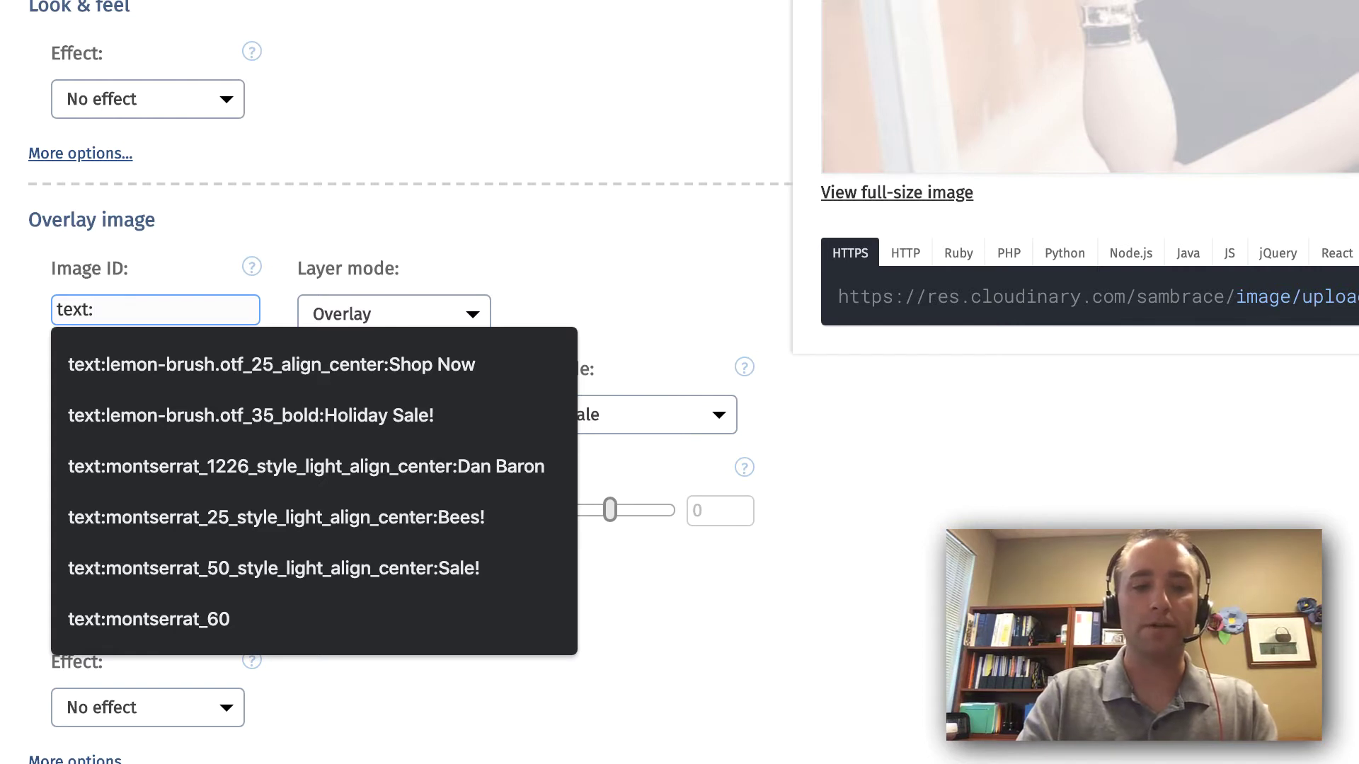
pyautogui.write('mon')
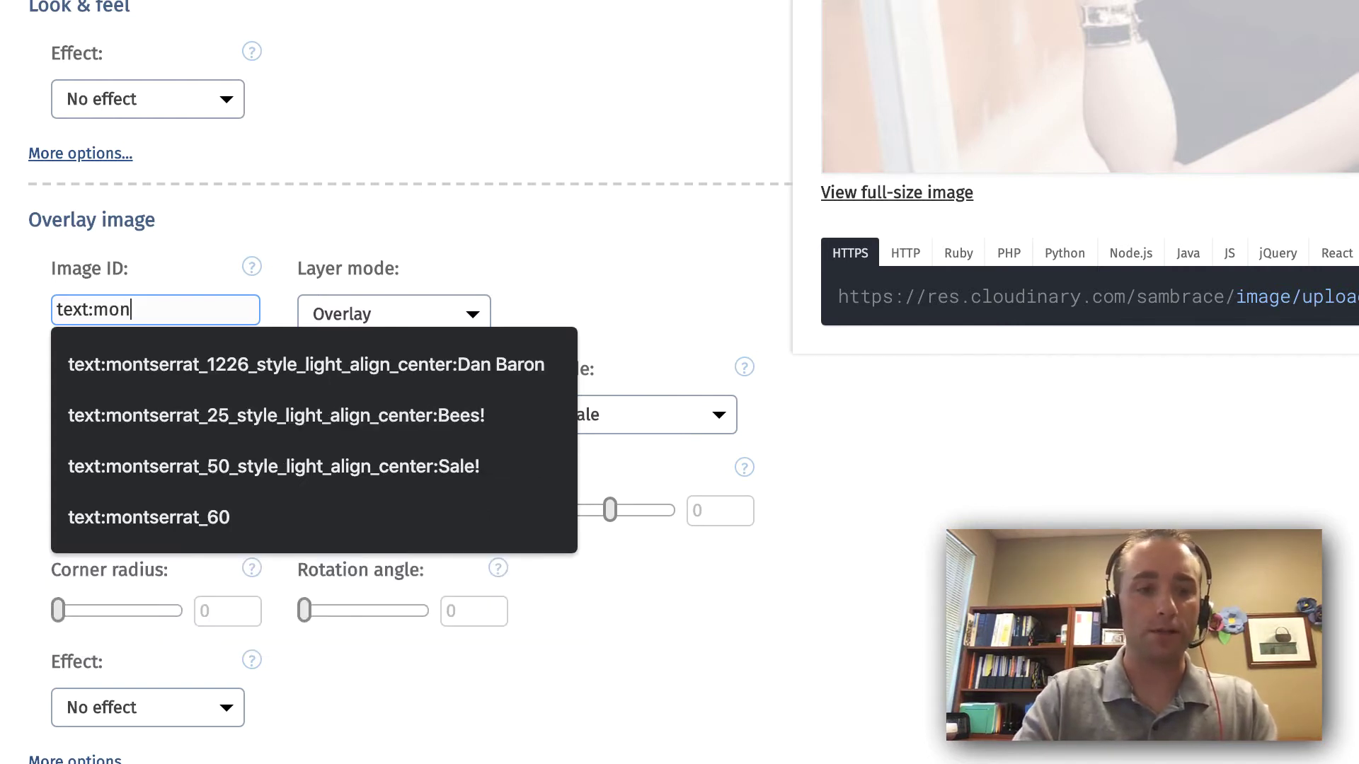
pyautogui.write('tserrat')
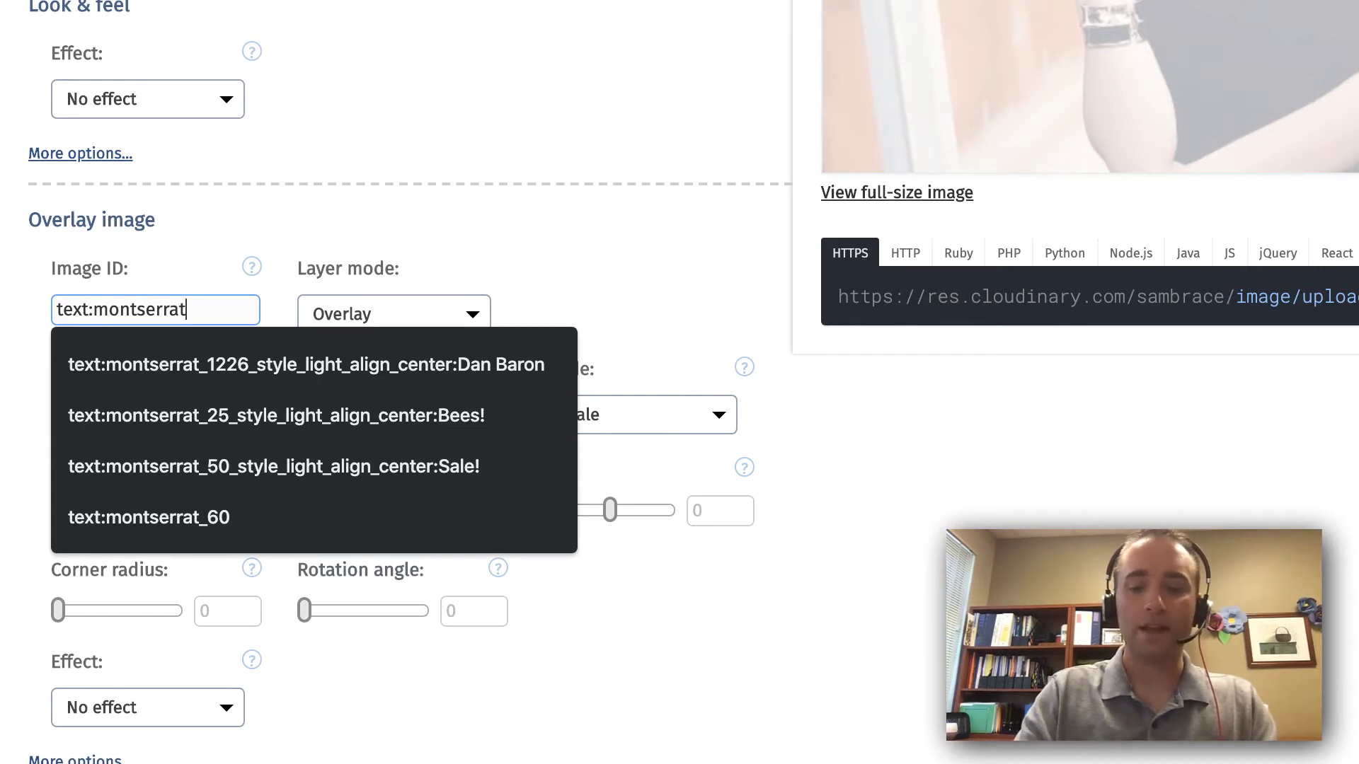
pyautogui.write('_')
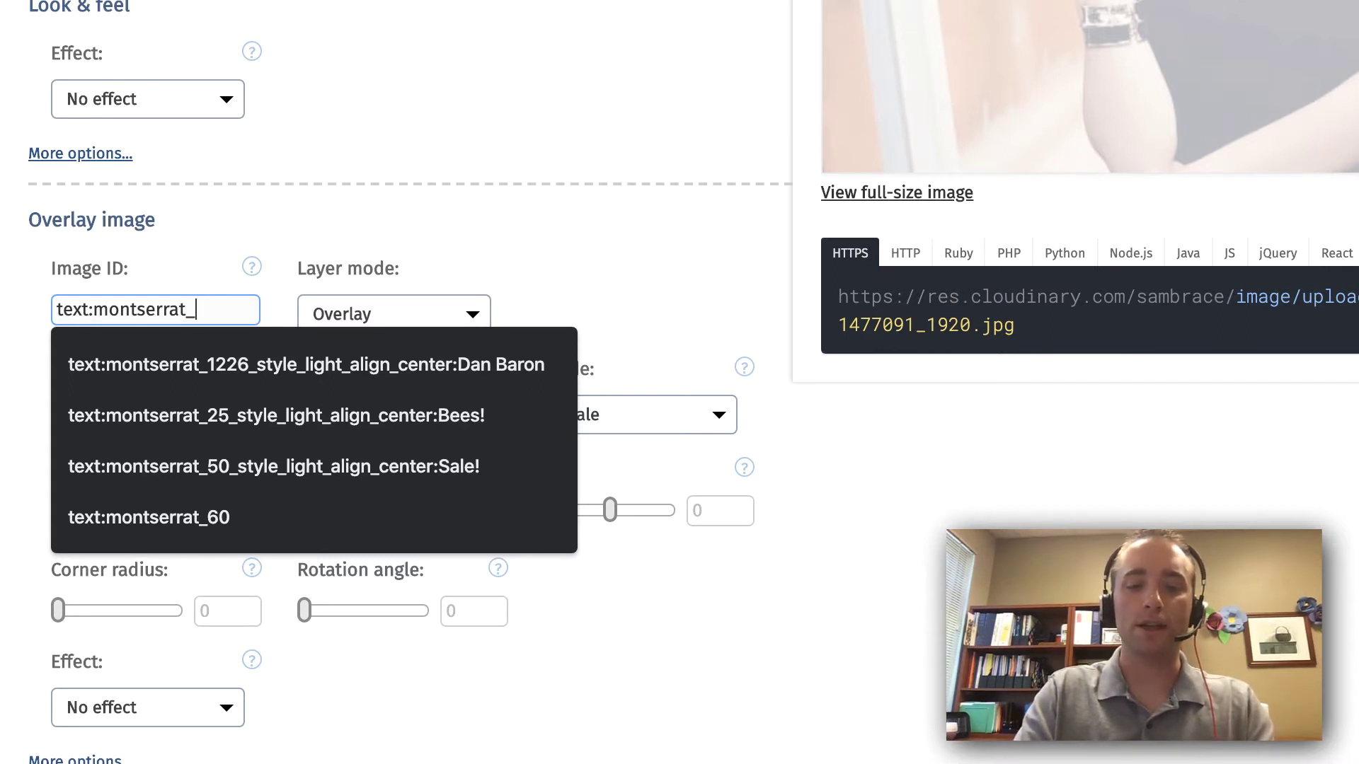
pyautogui.write('55')
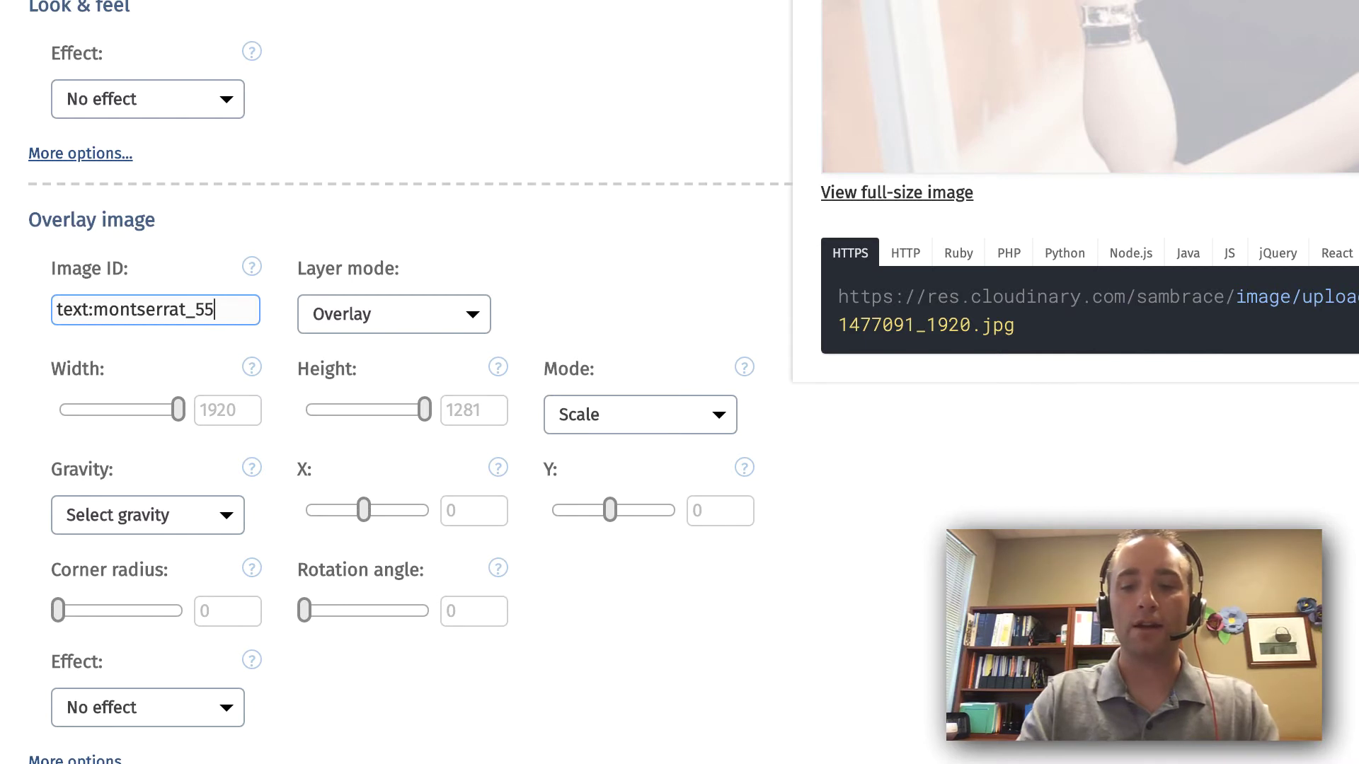
pyautogui.write(':')
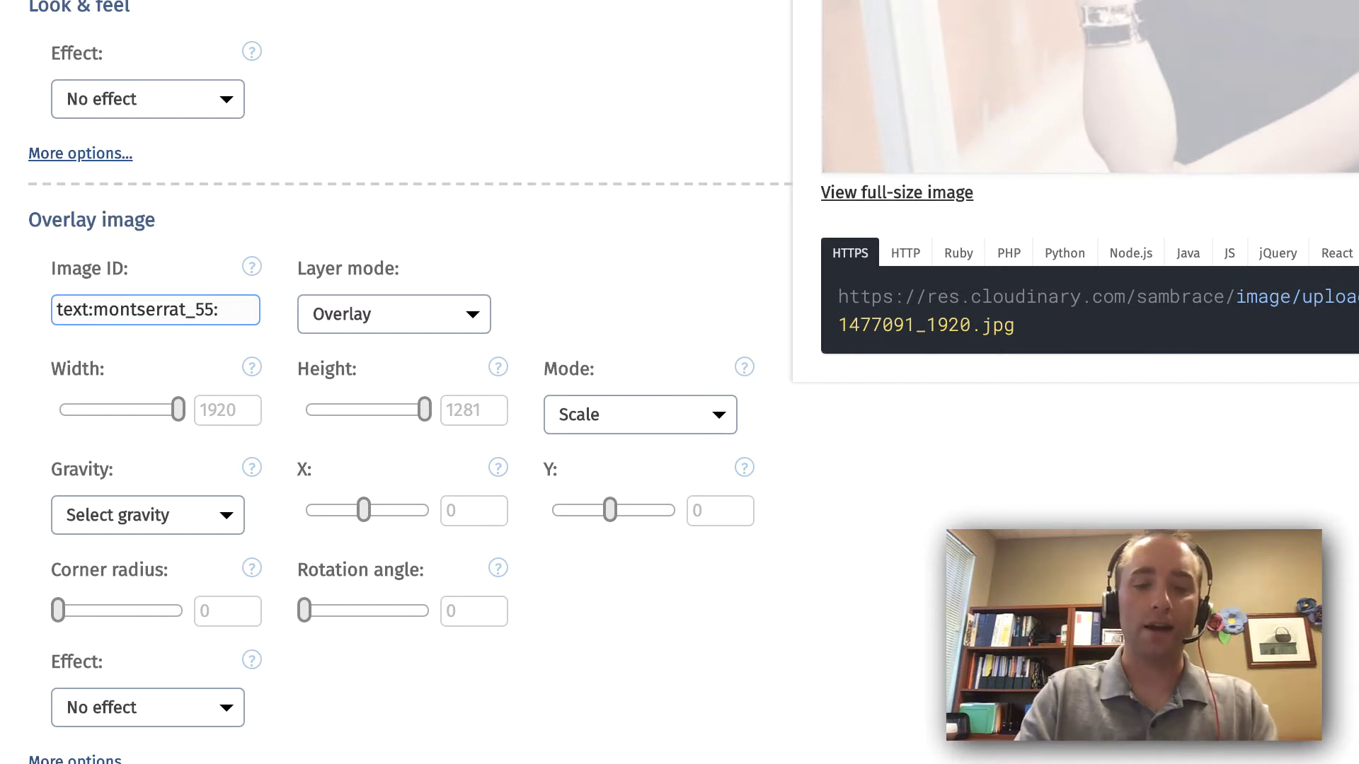
pyautogui.write('Sale!')
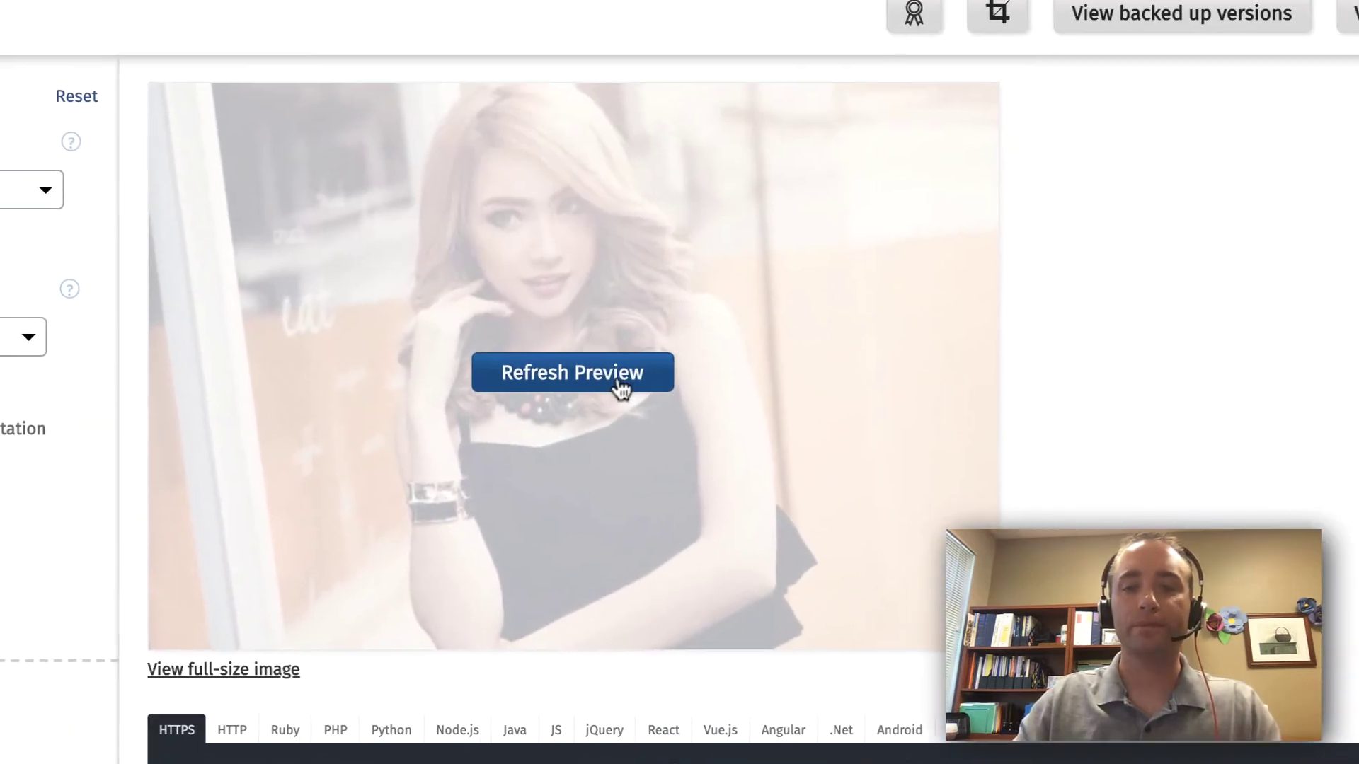
pyautogui.click(618, 388)
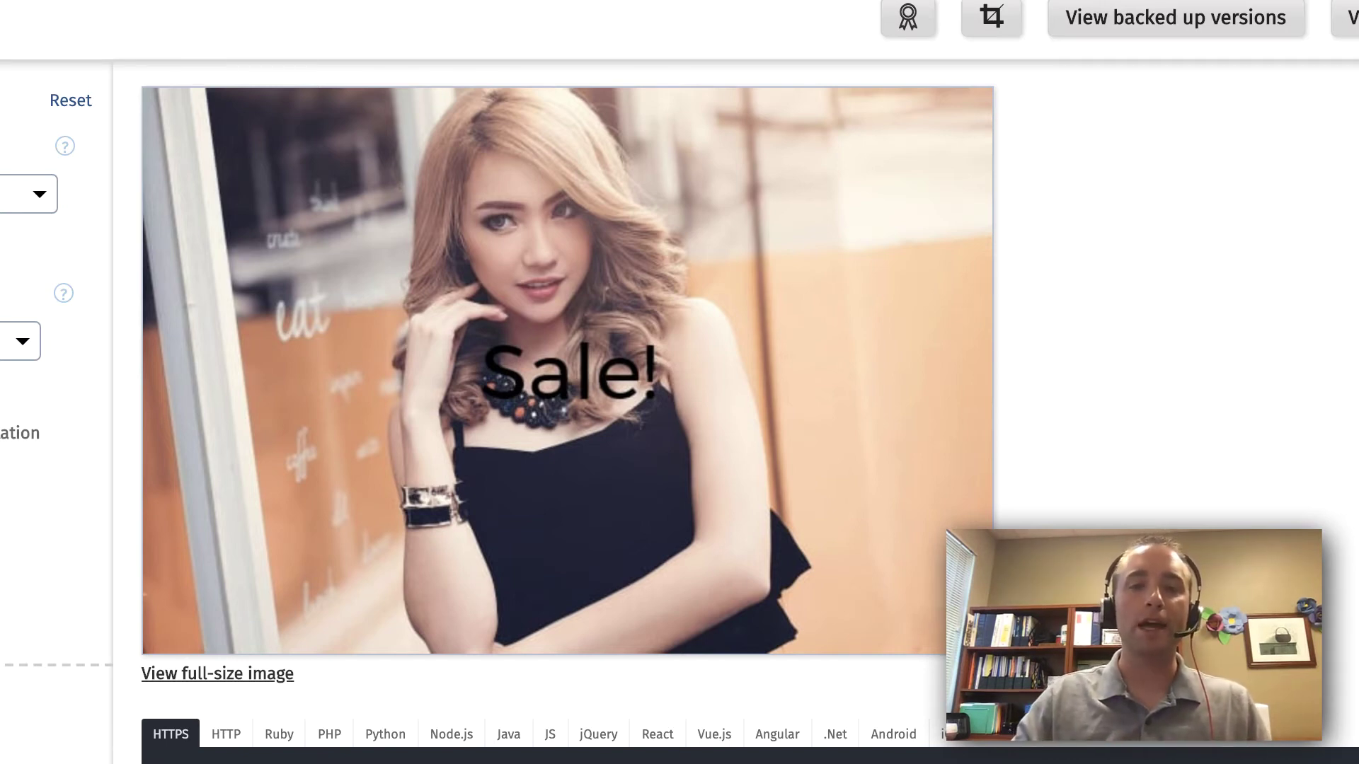
# Step: Scroll down to view the updated photo and its generated delivery URL
pyautogui.scroll(-2, 679, 382)
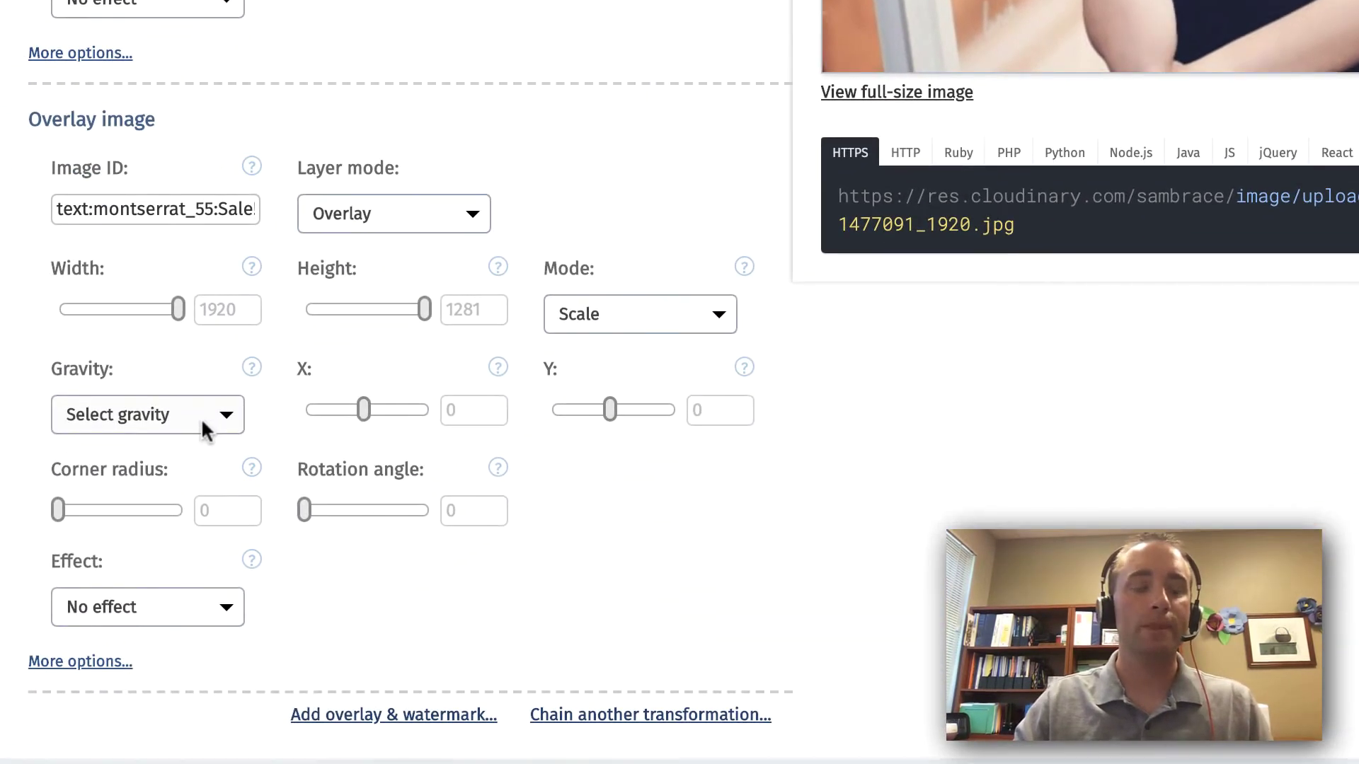
# Step: Set the overlay gravity to North East and refresh the preview
pyautogui.click(201, 419)
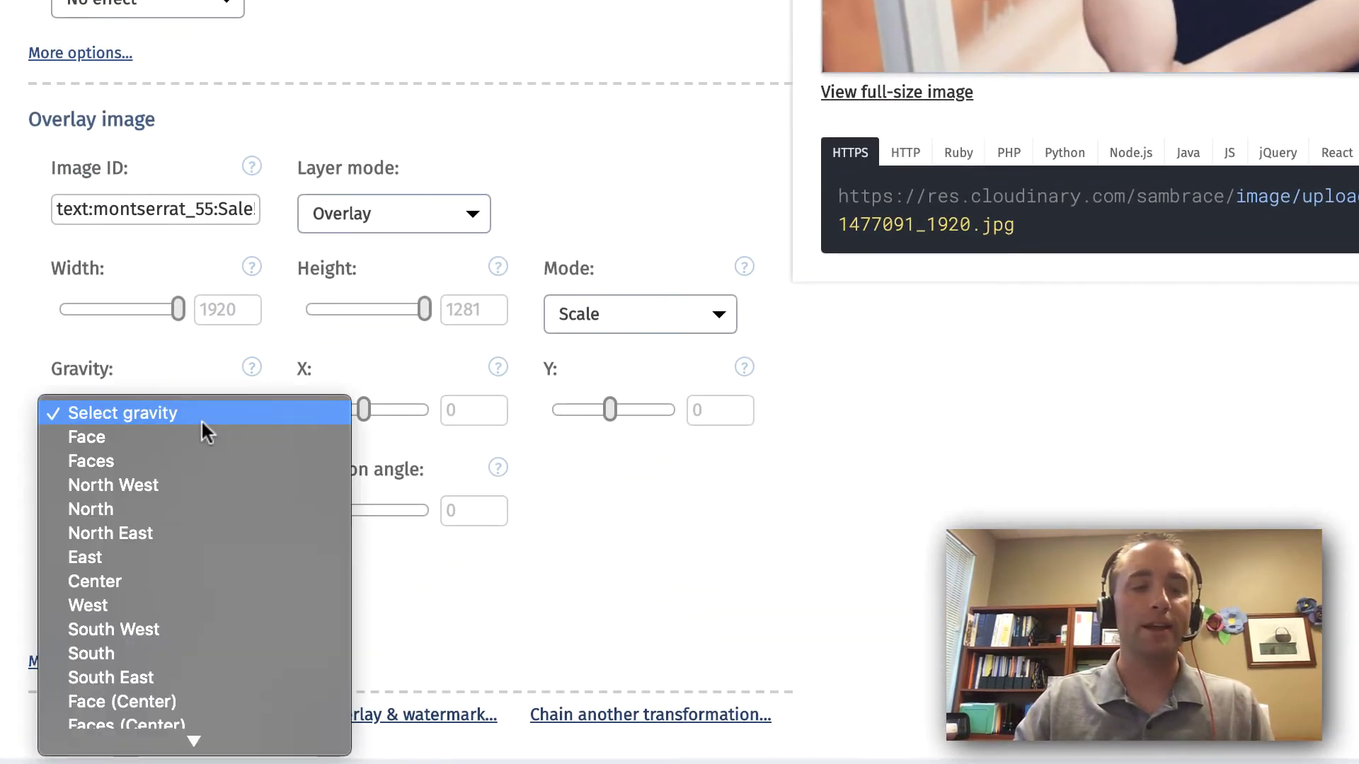
pyautogui.click(181, 533)
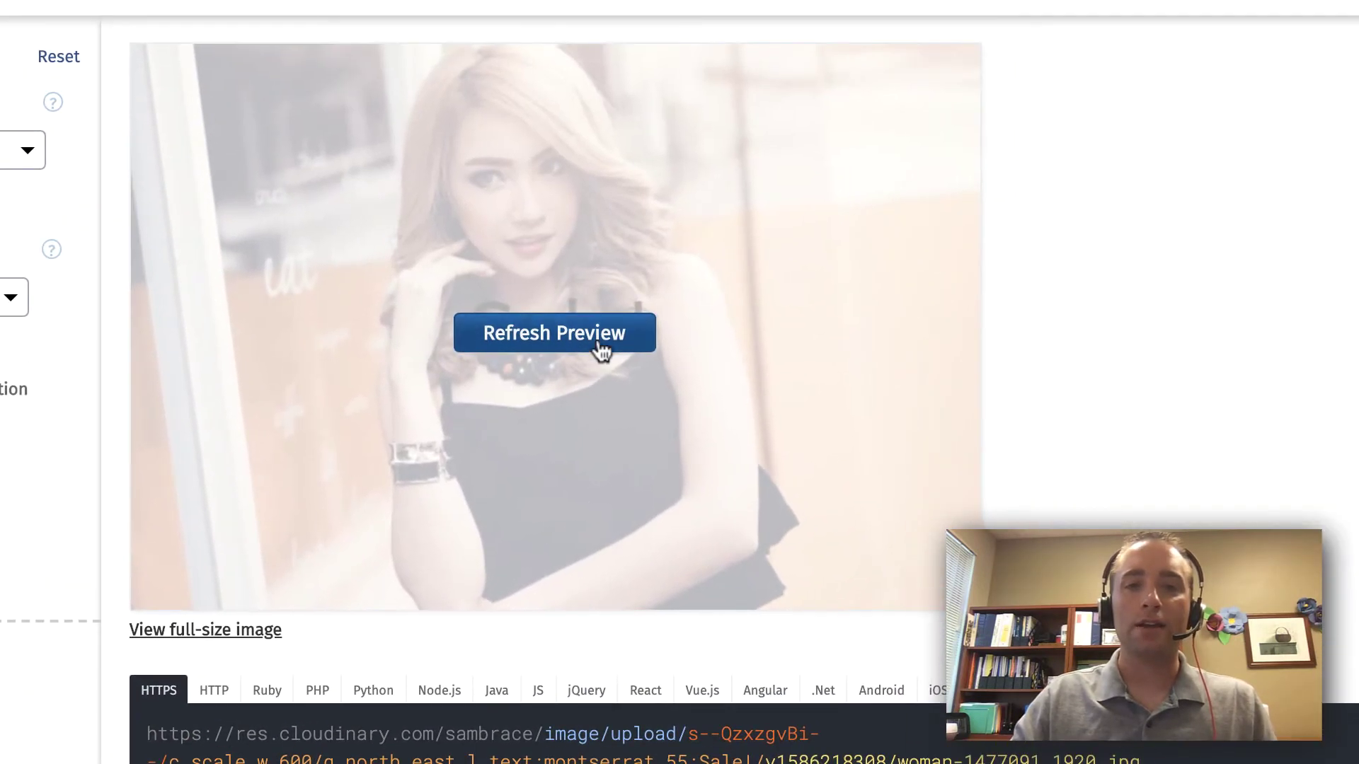
pyautogui.click(600, 349)
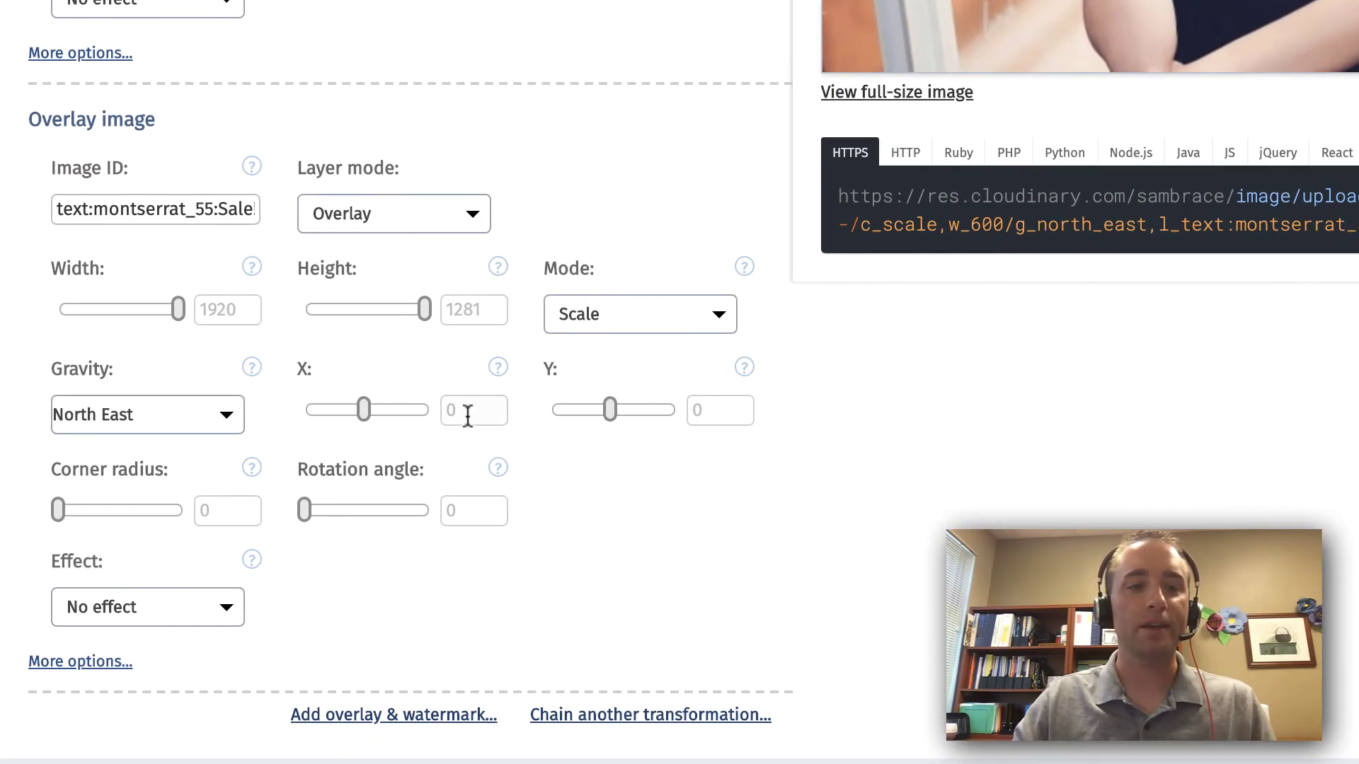
# Step: Give the overlay X and Y offsets of 10 and refresh the preview
pyautogui.click(467, 414)
pyautogui.press('BackSpace')
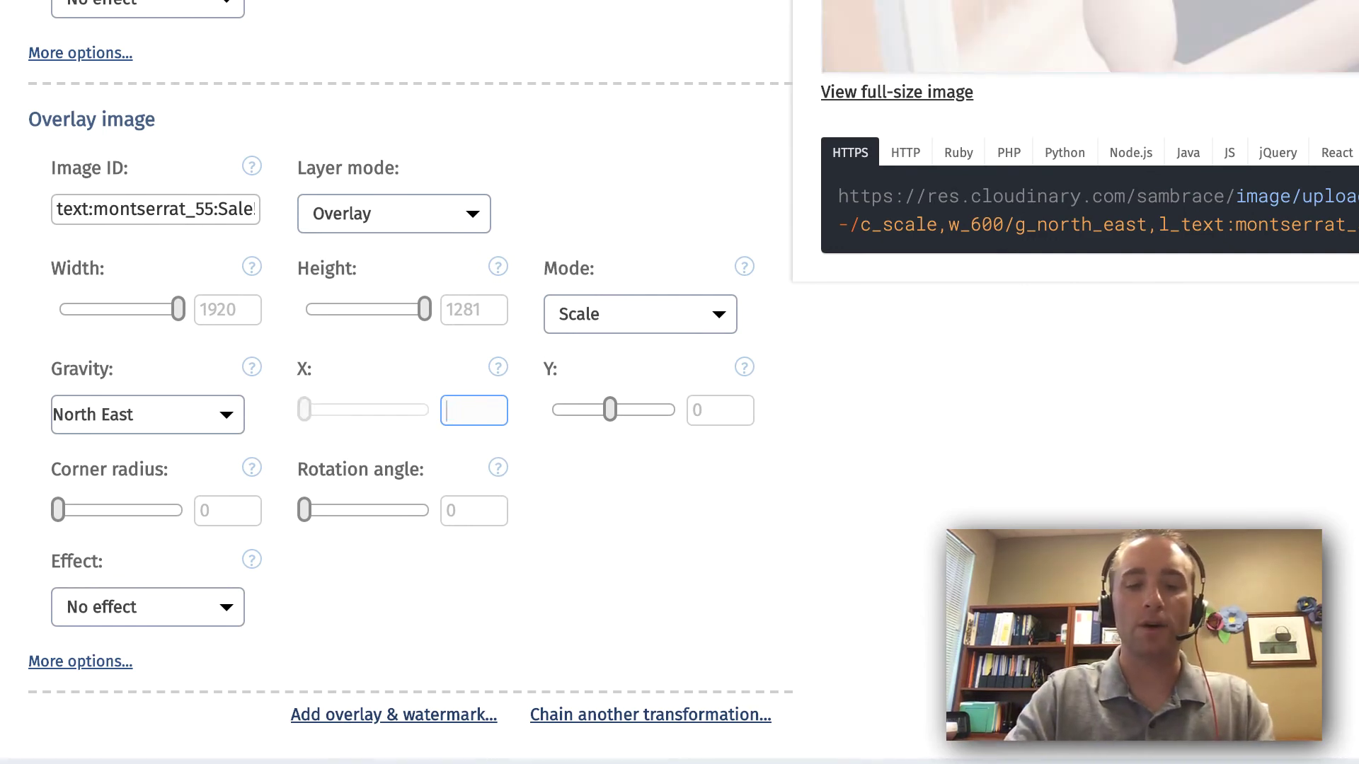
pyautogui.write('10')
pyautogui.click(719, 415)
pyautogui.write('10')
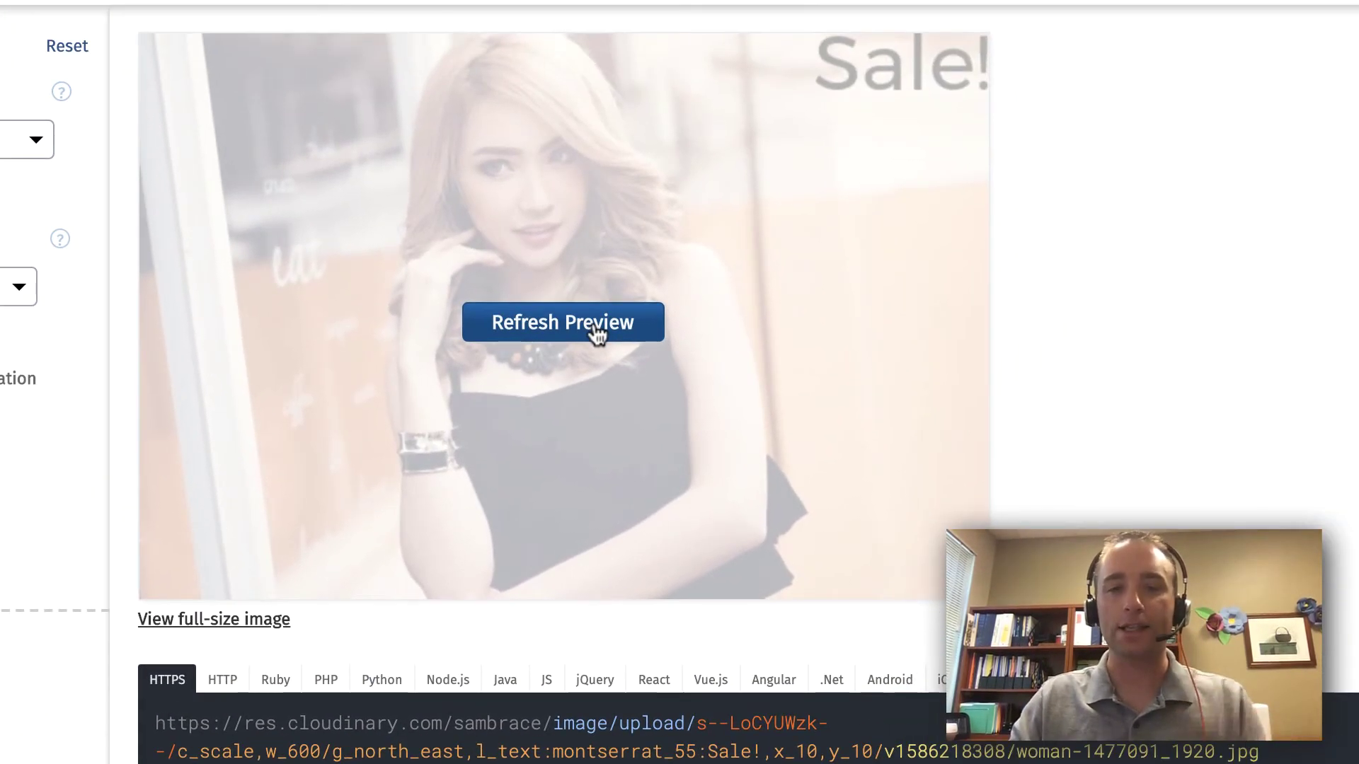
pyautogui.click(597, 329)
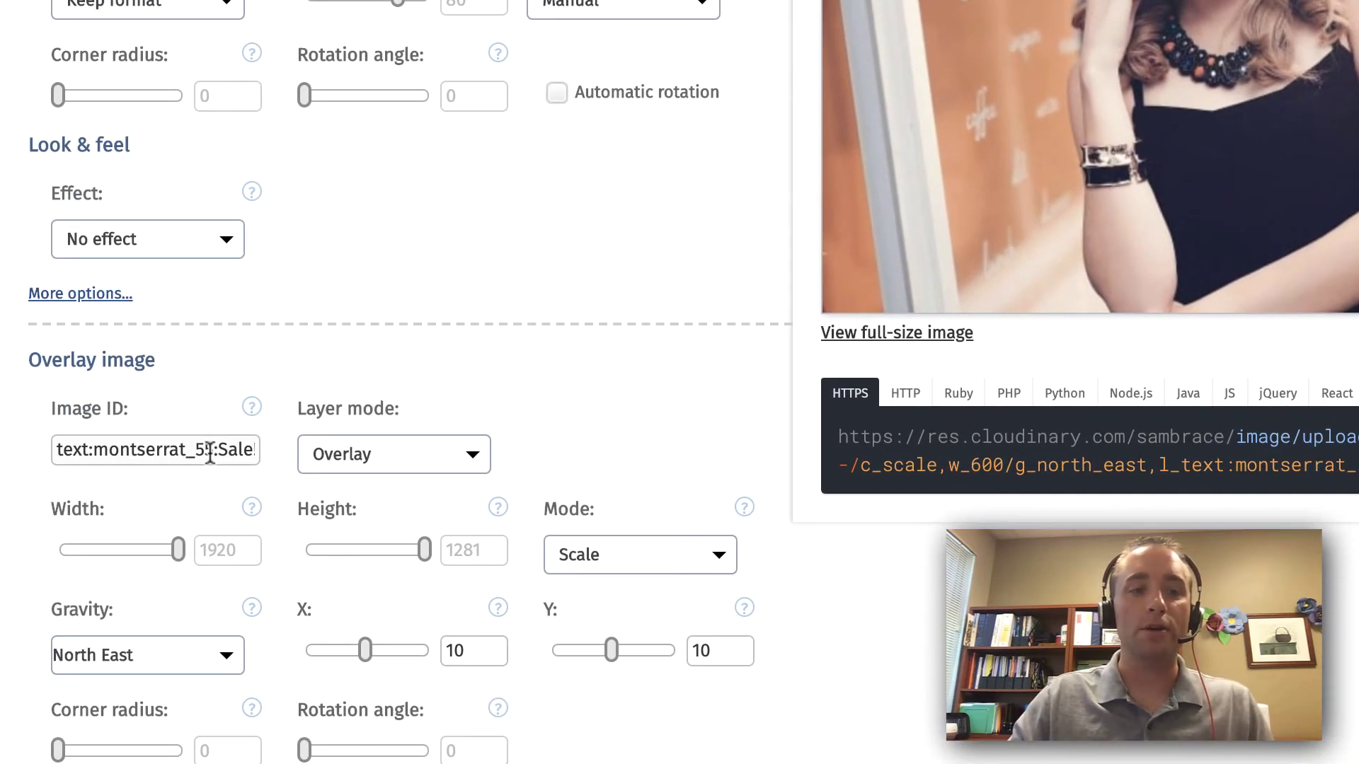
pyautogui.click(210, 453)
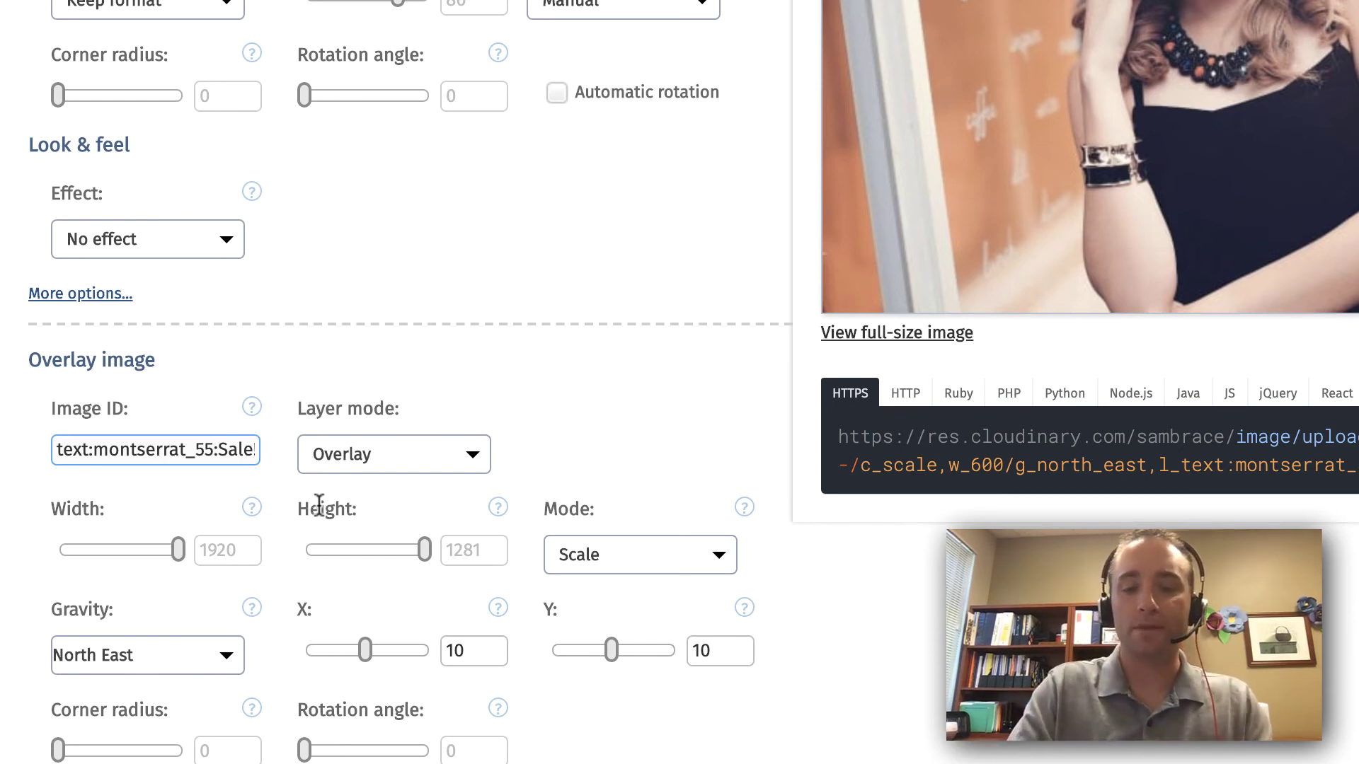
# Step: Change the overlay font to montserrat_55_style_light and refresh the preview
pyautogui.write('_style')
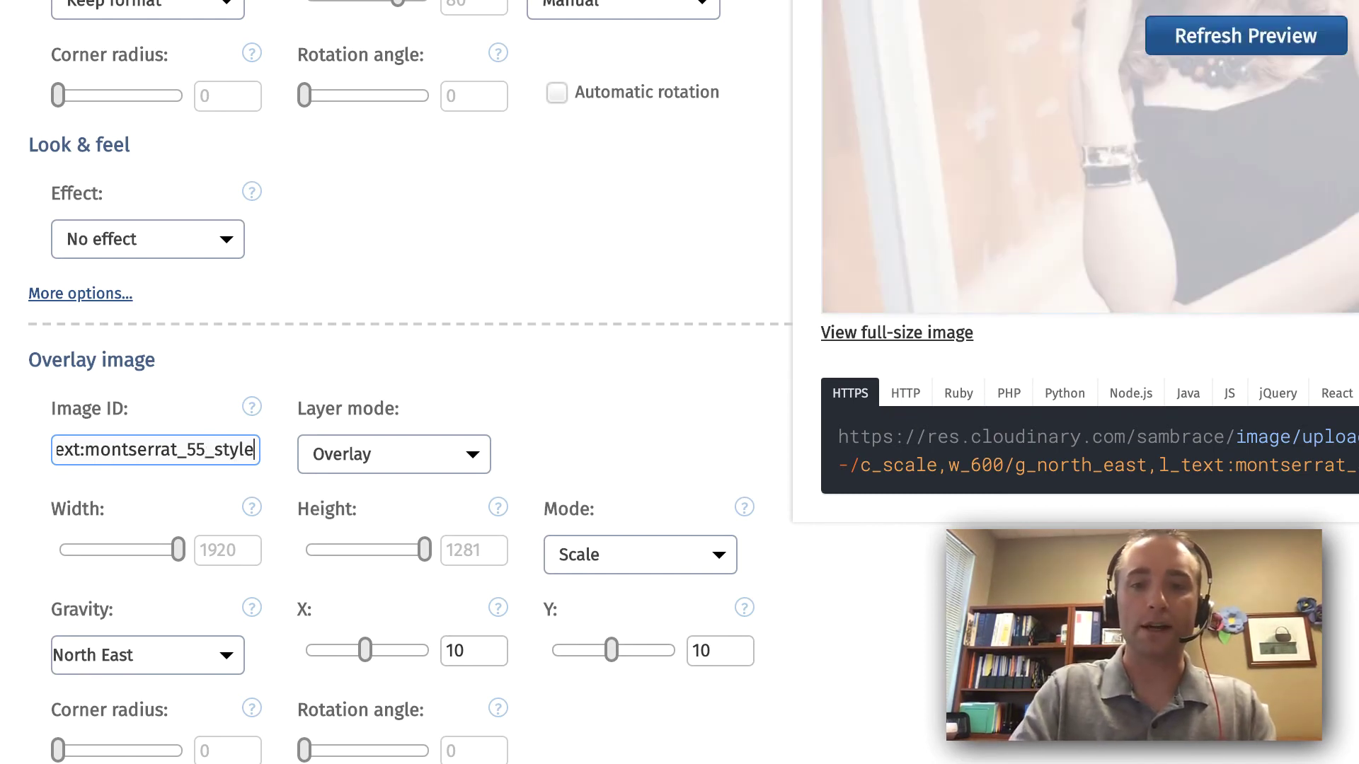
pyautogui.write('_')
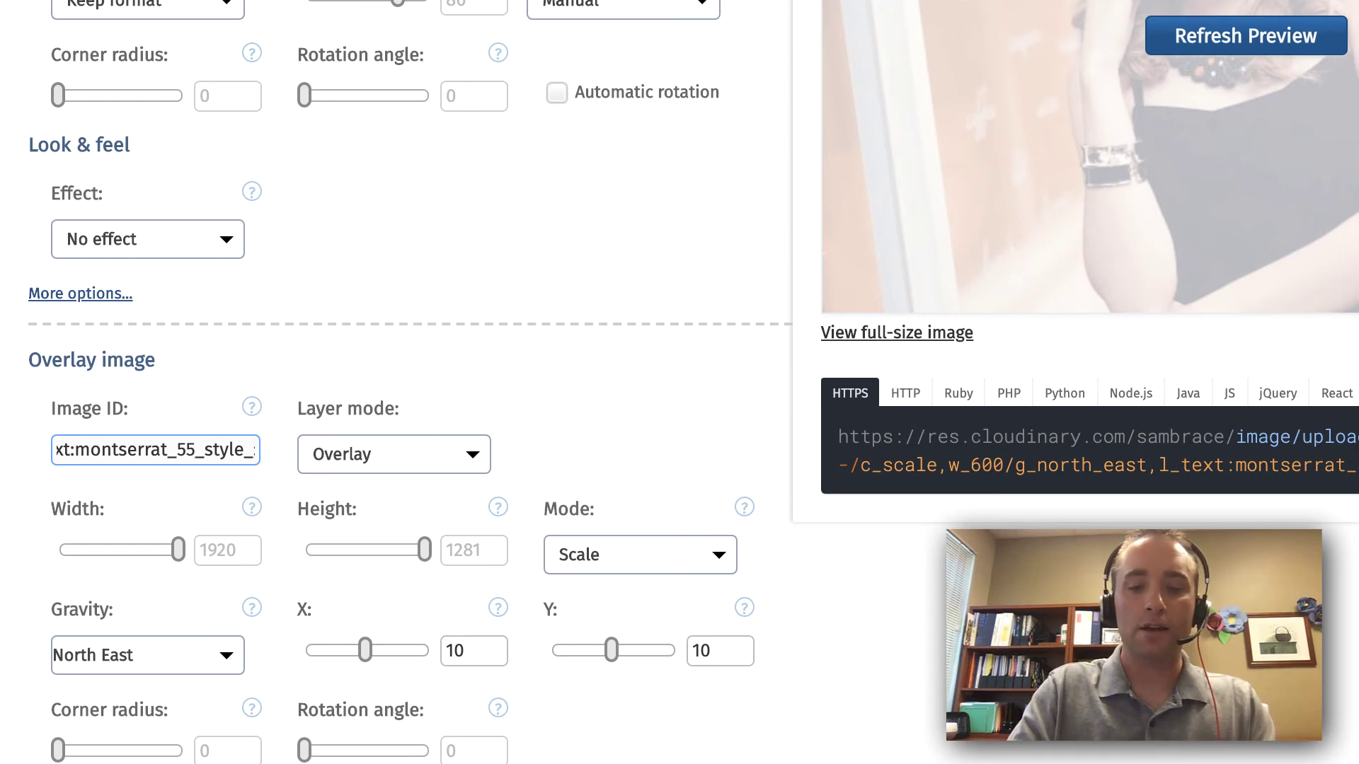
pyautogui.write('light')
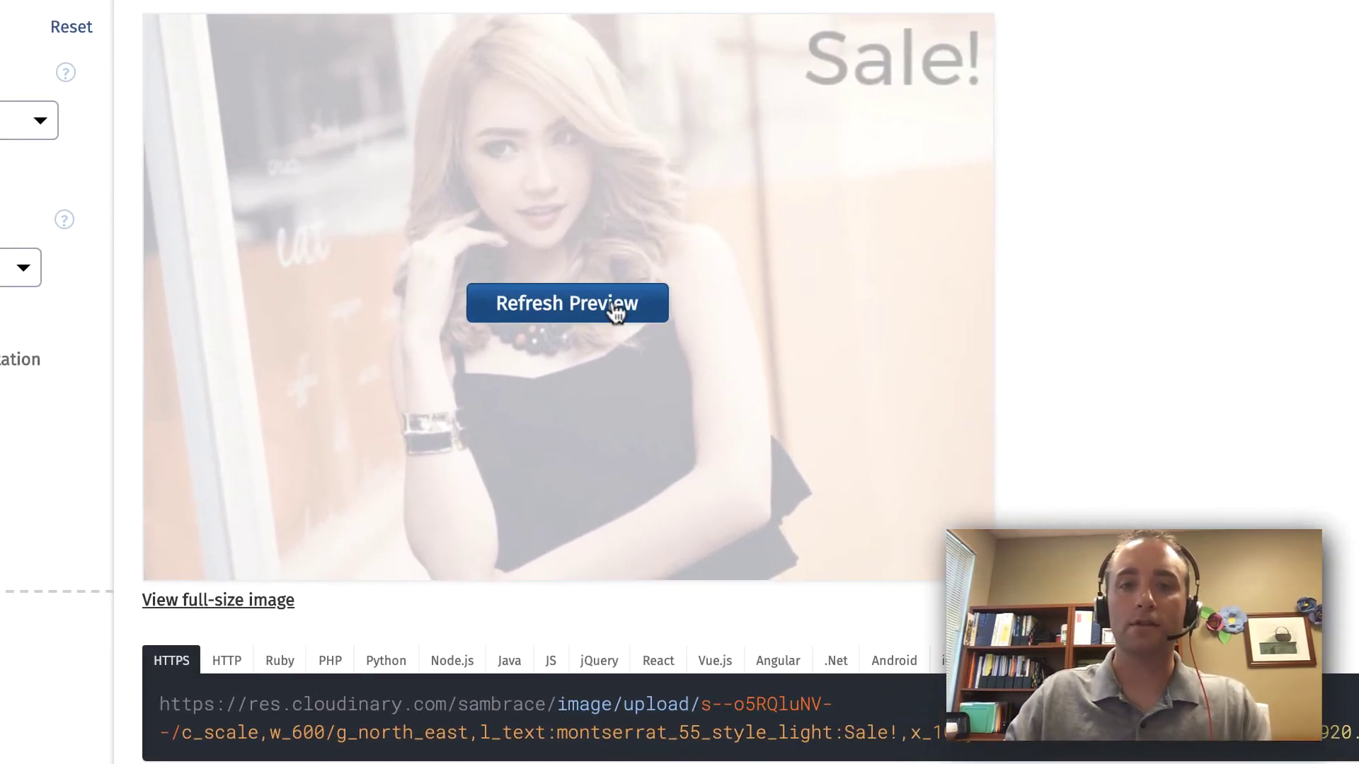
pyautogui.click(1246, 35)
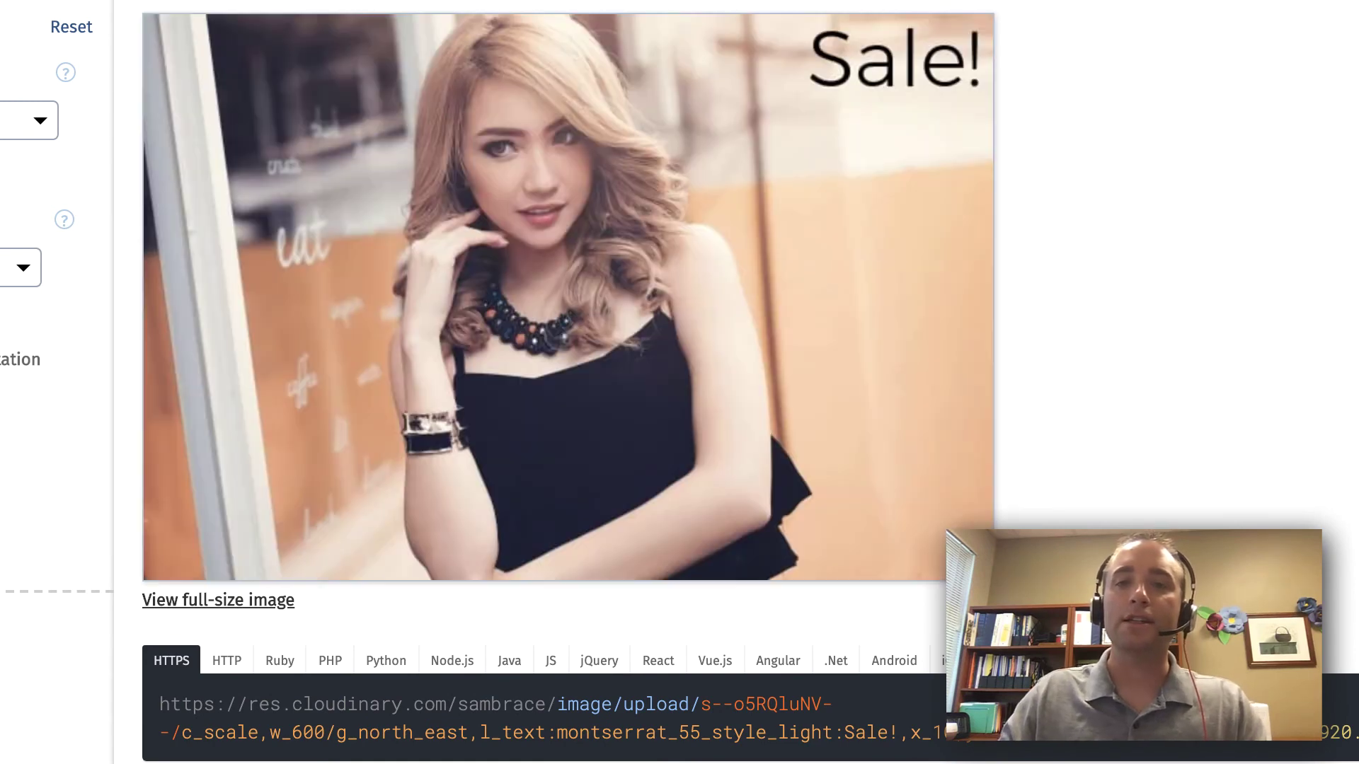